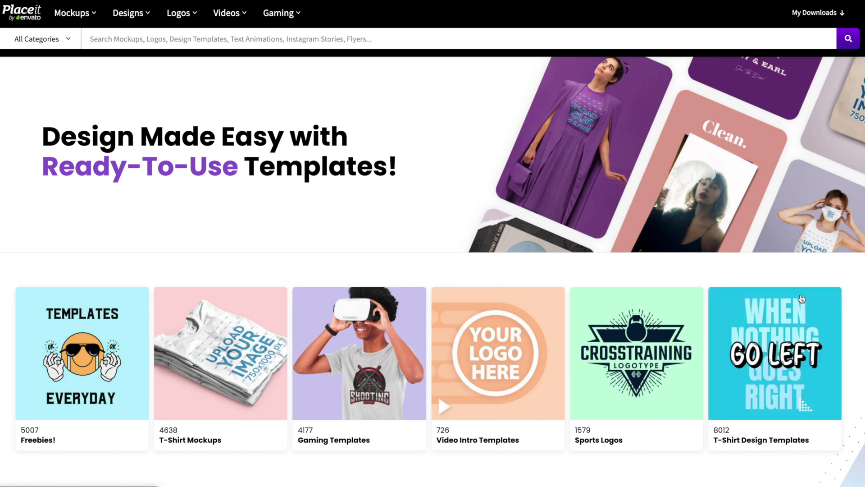
Step: Bring up the Designs dropdown in Placeit's top navigation bar
{"action": "mouse_move", "coordinate": [137, 15]}
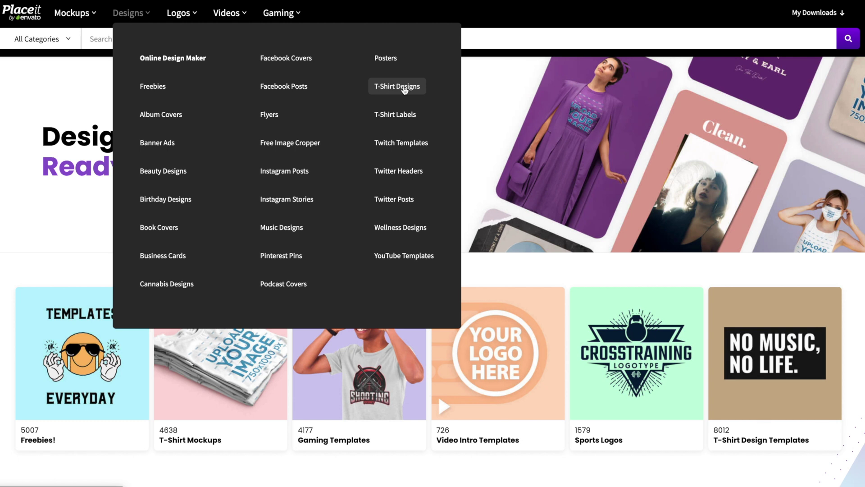
Step: Open the T-Shirt Designs gallery and browse the Animals T-Shirts subcategories, keeping all designs shown
{"action": "left_click", "coordinate": [419, 88]}
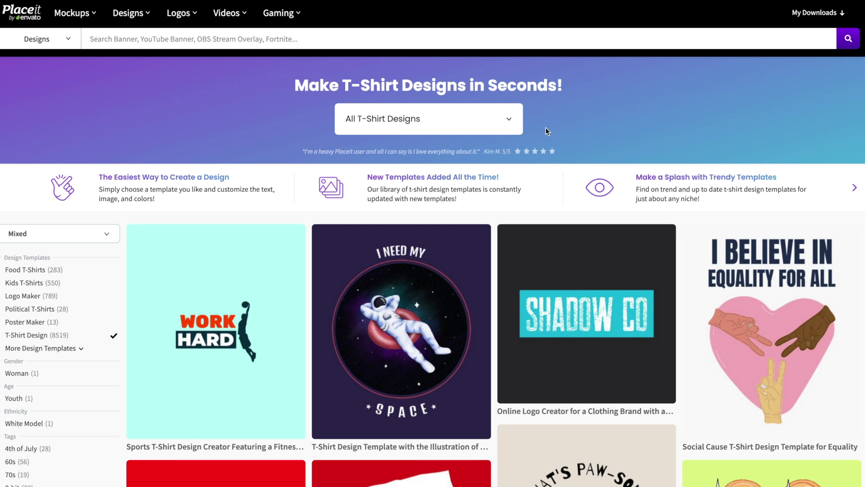
{"action": "left_click", "coordinate": [510, 121]}
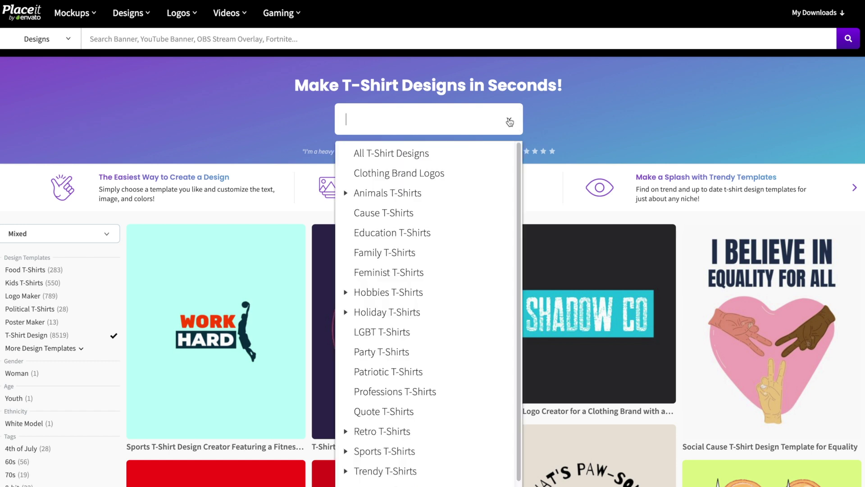
{"action": "left_click", "coordinate": [343, 194]}
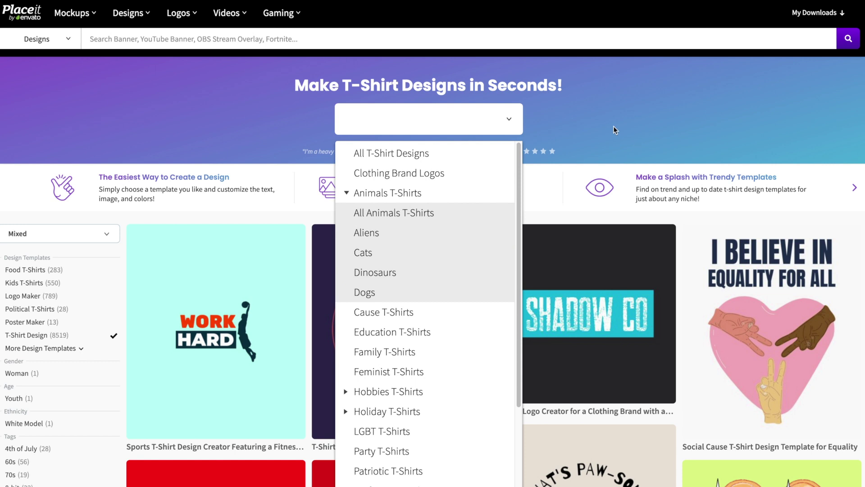
{"action": "left_click", "coordinate": [641, 111]}
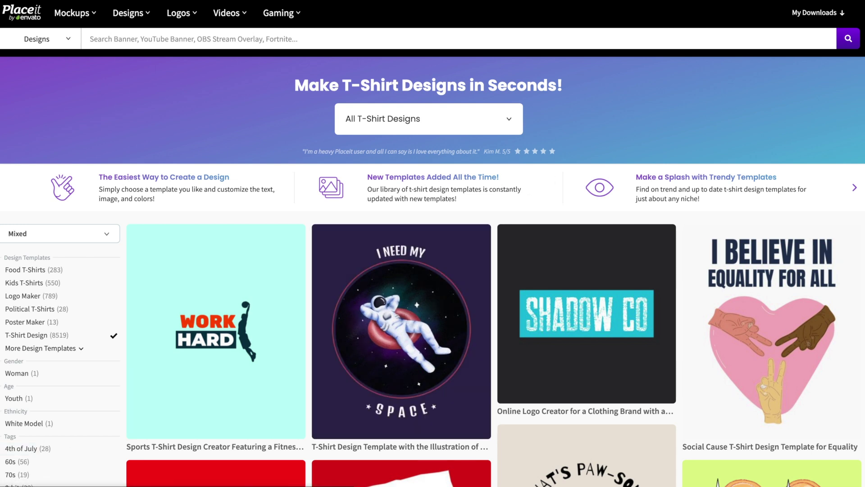
{"action": "scroll", "coordinate": [862, 77], "scroll_direction": "down", "scroll_amount": 8}
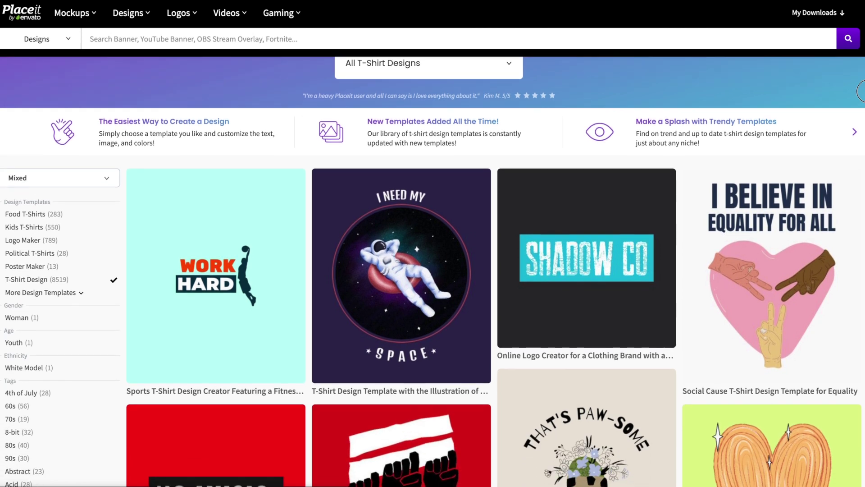
{"action": "scroll", "coordinate": [859, 165], "scroll_direction": "down", "scroll_amount": 12}
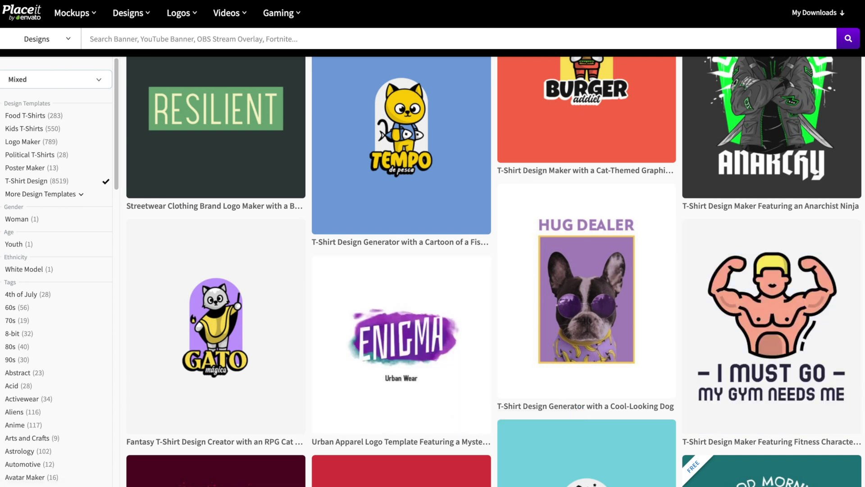
{"action": "scroll", "coordinate": [496, 270], "scroll_direction": "up", "scroll_amount": 8}
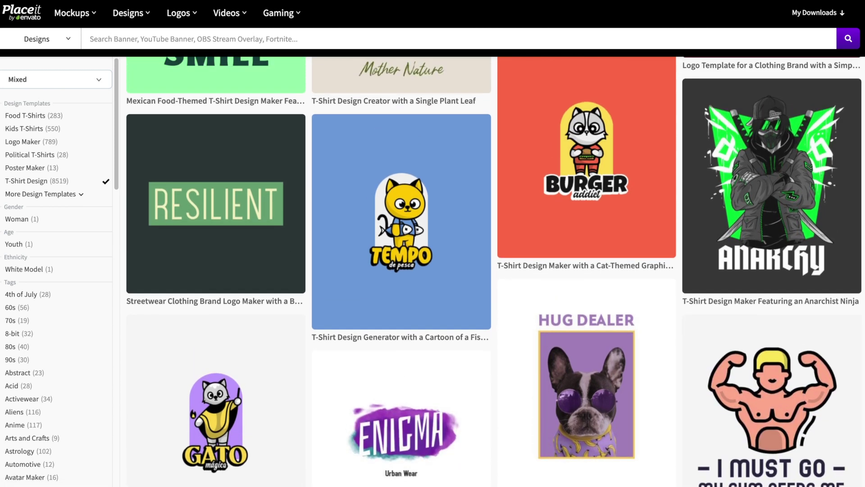
{"action": "scroll", "coordinate": [493, 270], "scroll_direction": "up", "scroll_amount": 8}
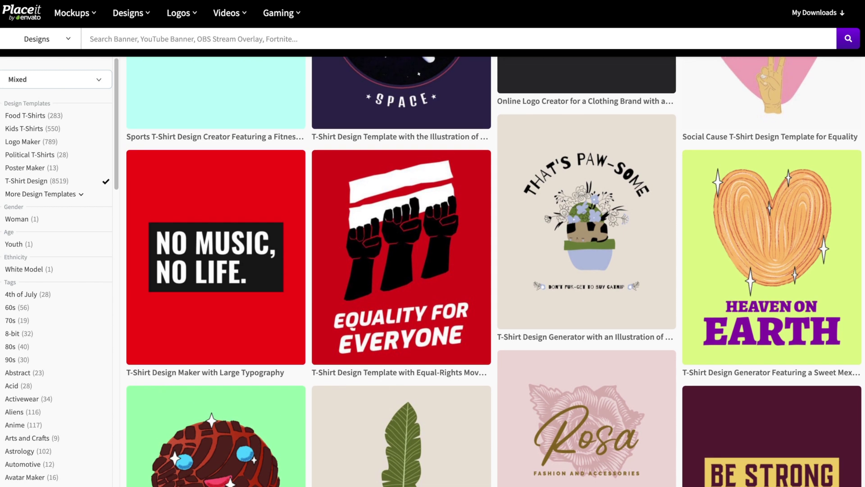
{"action": "scroll", "coordinate": [734, 280], "scroll_direction": "up", "scroll_amount": 3}
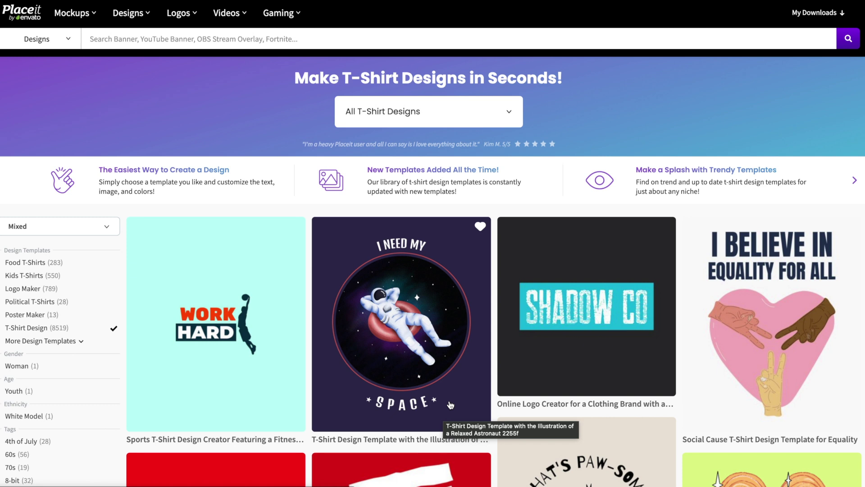
Step: Open the I Need My Space astronaut template and set the I NEED MY heading to black Cuprum
{"action": "left_click", "coordinate": [450, 404]}
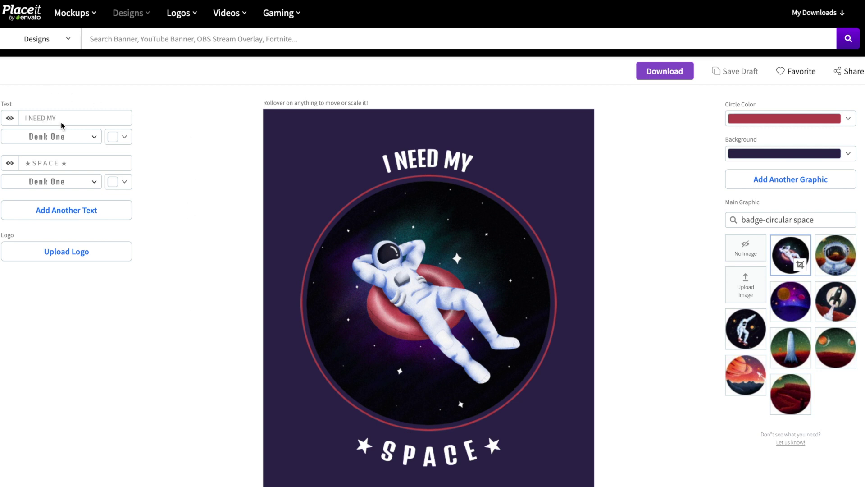
{"action": "left_click_drag", "start_coordinate": [70, 118], "coordinate": [21, 118]}
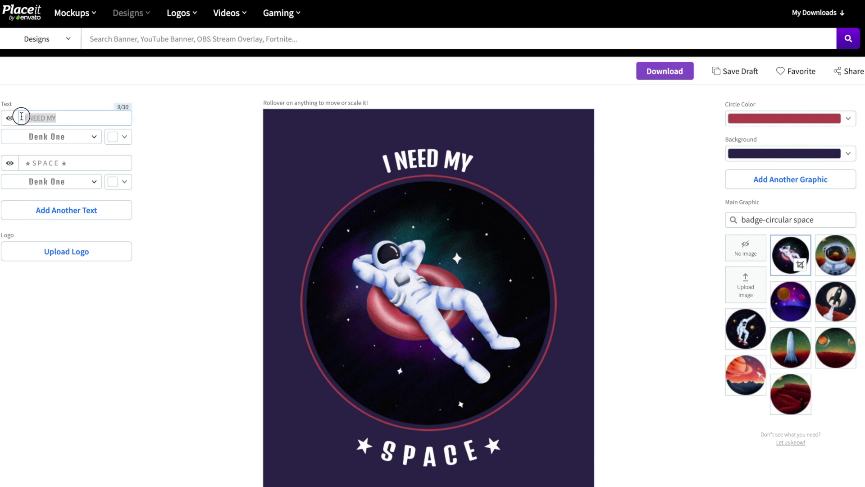
{"action": "left_click", "coordinate": [94, 138]}
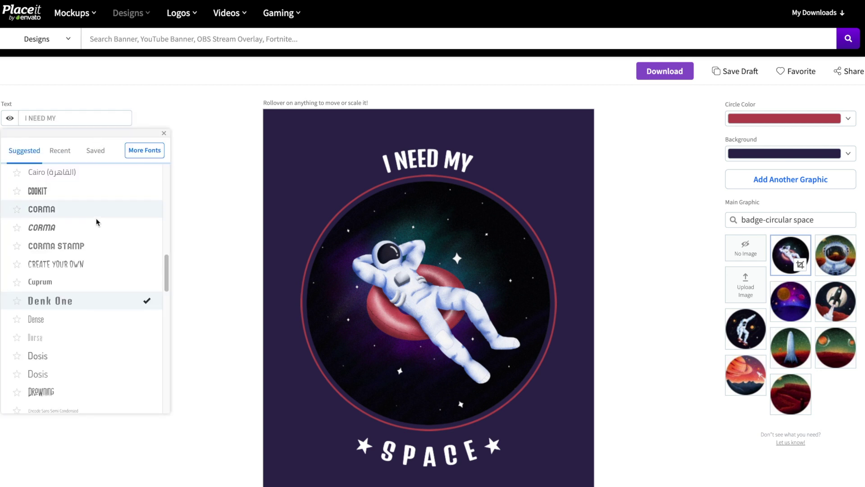
{"action": "left_click", "coordinate": [101, 283]}
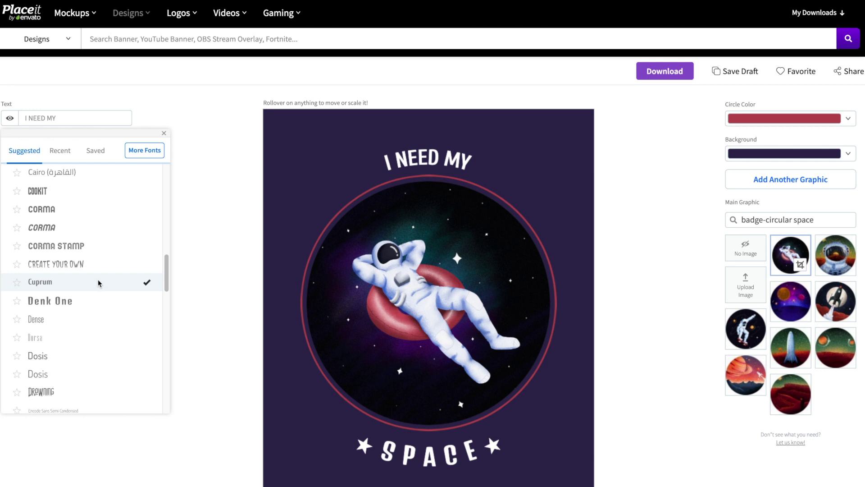
{"action": "left_click", "coordinate": [183, 222]}
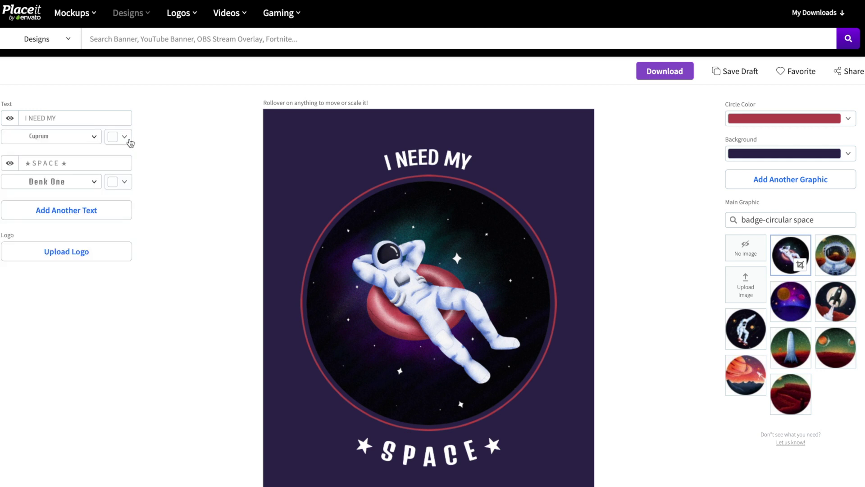
{"action": "left_click", "coordinate": [125, 137]}
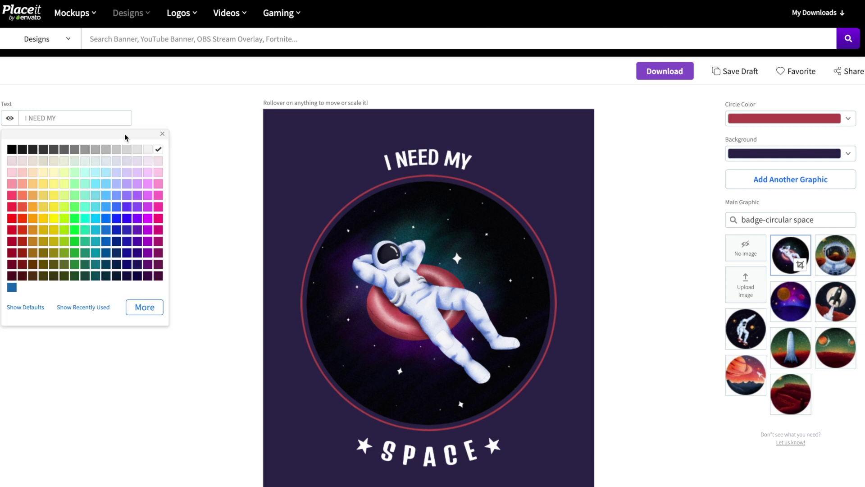
{"action": "left_click", "coordinate": [12, 151]}
{"action": "left_click", "coordinate": [214, 163]}
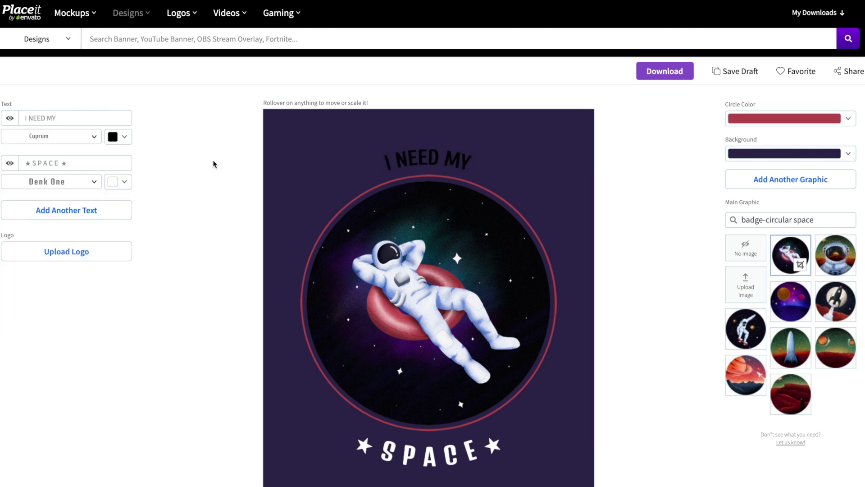
Step: Set the SPACE text to the Cuprum font in black, matching the heading
{"action": "left_click", "coordinate": [90, 181]}
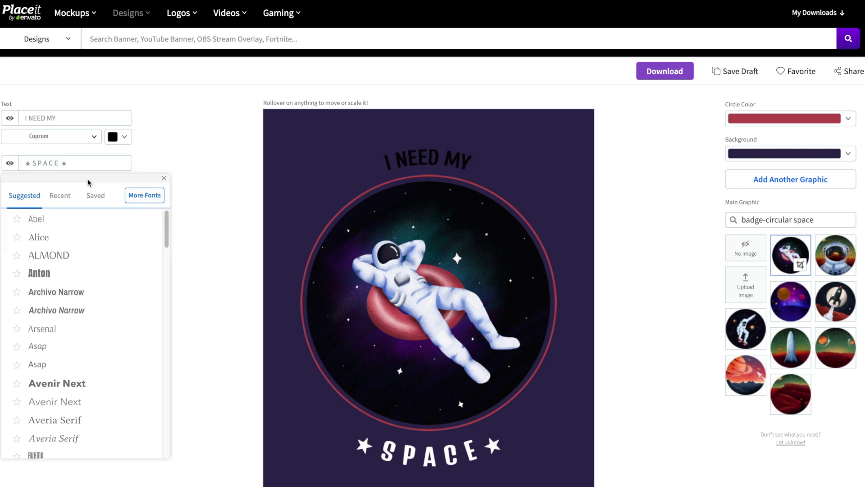
{"action": "left_click", "coordinate": [58, 197]}
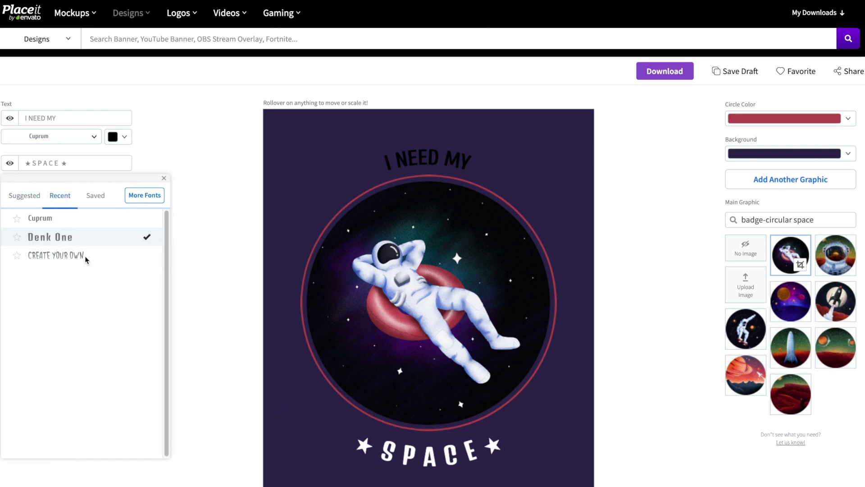
{"action": "left_click", "coordinate": [43, 227]}
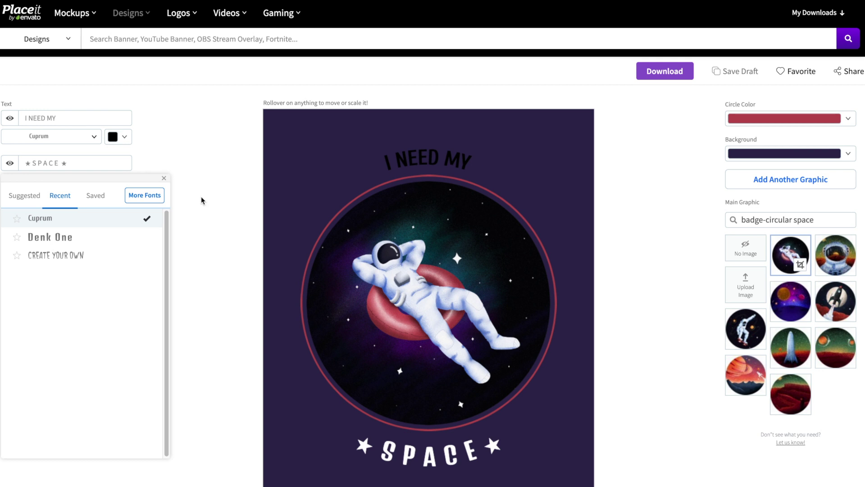
{"action": "left_click", "coordinate": [201, 196]}
{"action": "left_click", "coordinate": [128, 182]}
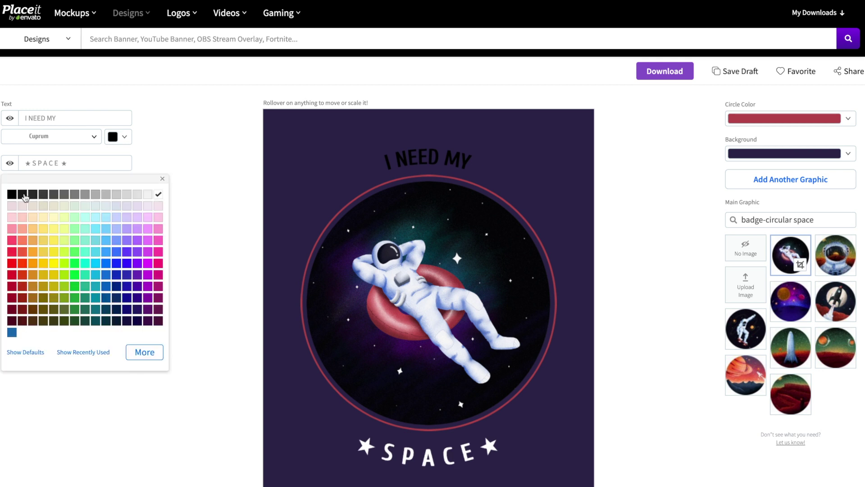
{"action": "left_click", "coordinate": [13, 196]}
{"action": "left_click", "coordinate": [205, 251]}
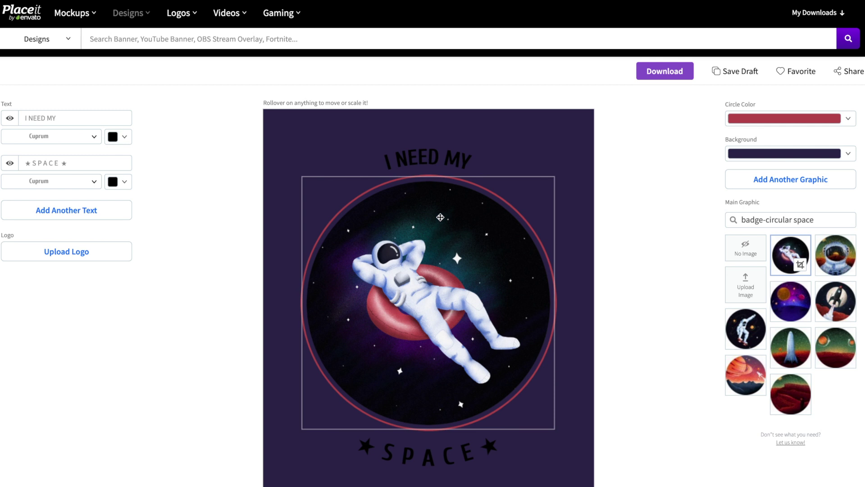
Step: Enlarge the I NEED MY headline and the SPACE text, recentring each on the design
{"action": "left_click", "coordinate": [443, 159]}
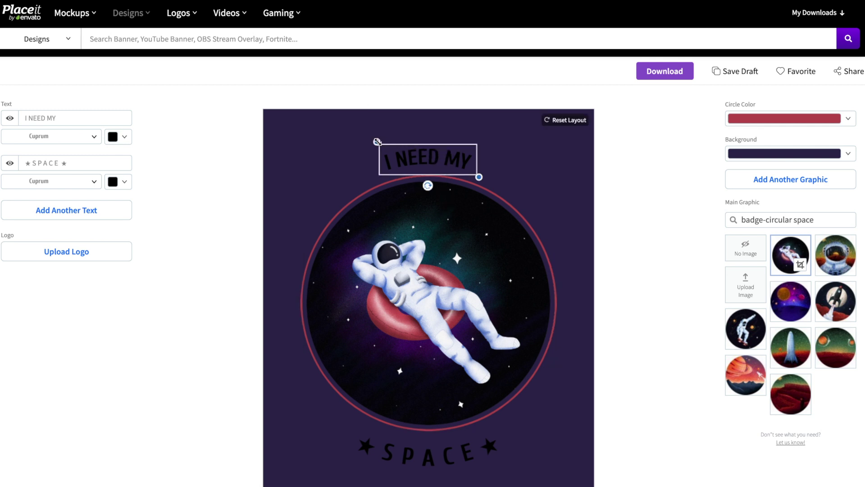
{"action": "left_click_drag", "start_coordinate": [378, 141], "coordinate": [341, 134]}
{"action": "left_click_drag", "start_coordinate": [397, 150], "coordinate": [415, 150]}
{"action": "left_click", "coordinate": [448, 451]}
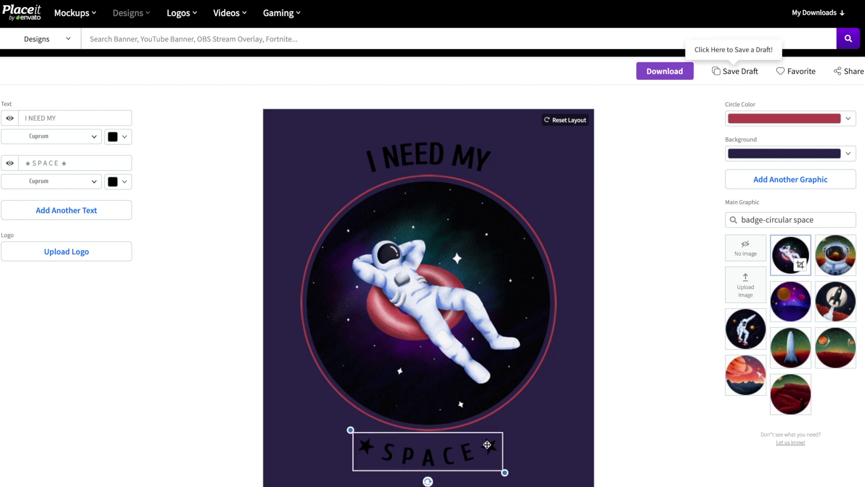
{"action": "left_click_drag", "start_coordinate": [350, 429], "coordinate": [309, 420]}
{"action": "left_click_drag", "start_coordinate": [379, 453], "coordinate": [402, 455]}
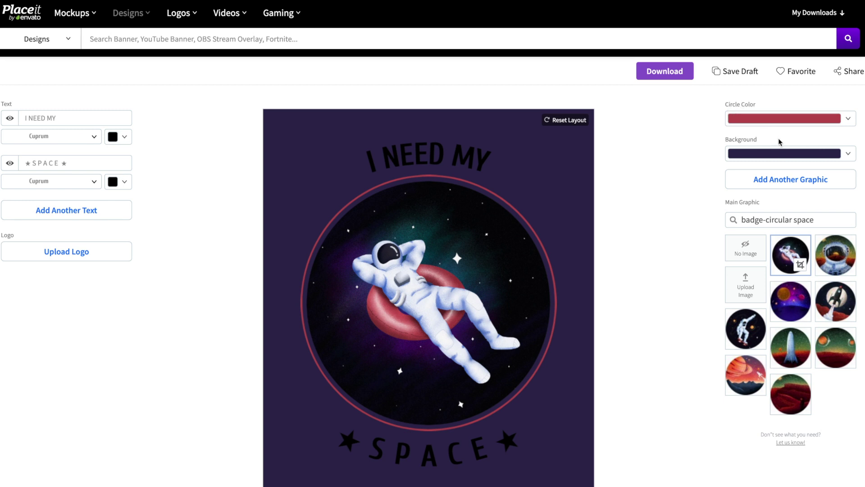
Step: Make the design background light grey
{"action": "left_click", "coordinate": [851, 154]}
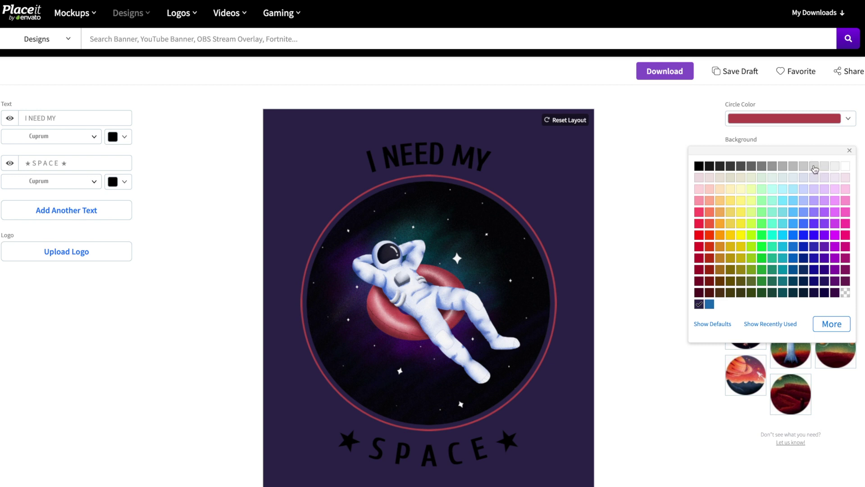
{"action": "left_click", "coordinate": [814, 167]}
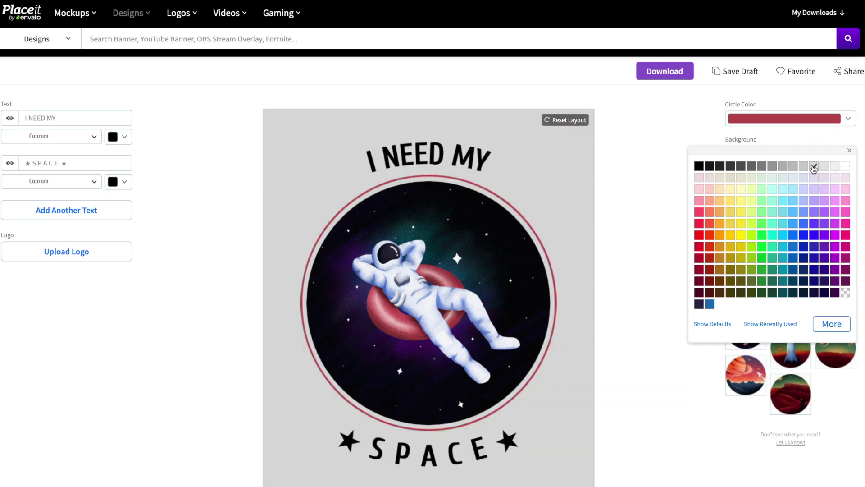
{"action": "left_click", "coordinate": [854, 125]}
Step: Turn the circle ring from red to purple and try the helmet astronaut graphic
{"action": "left_click", "coordinate": [850, 120]}
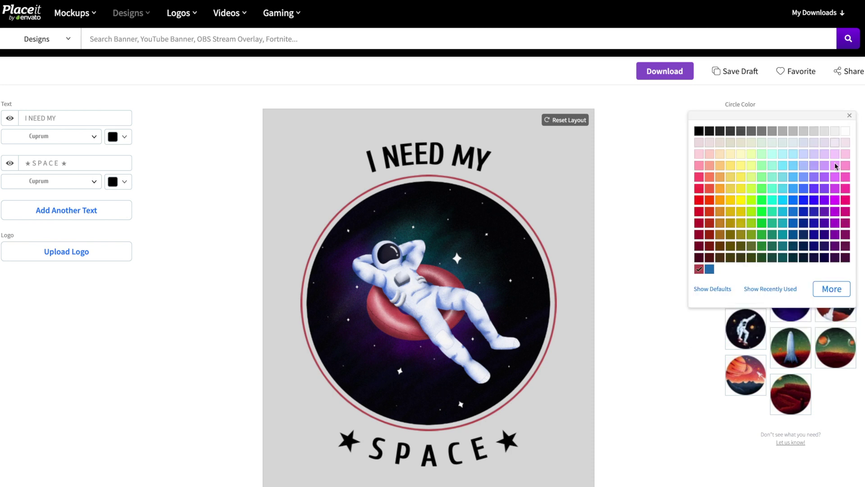
{"action": "left_click", "coordinate": [647, 208]}
{"action": "left_click", "coordinate": [643, 208]}
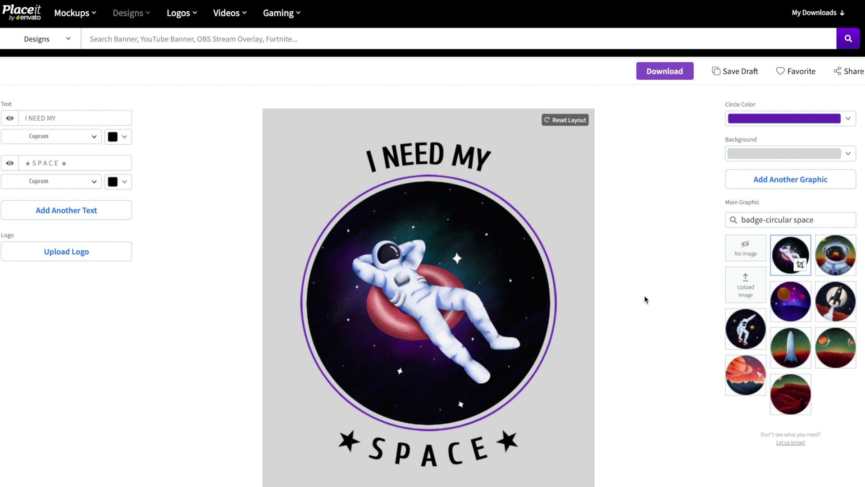
{"action": "left_click", "coordinate": [838, 263]}
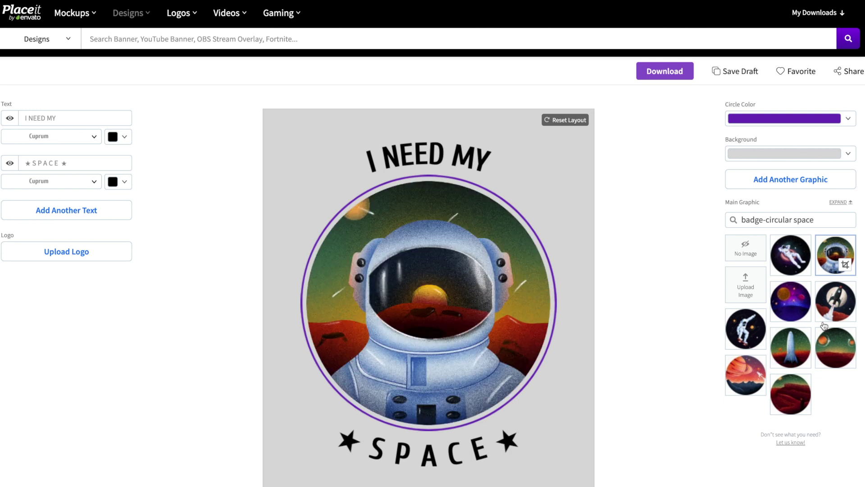
Step: Try the planets and skateboarding graphics, return to the floating astronaut, and scroll to suggested templates
{"action": "left_click", "coordinate": [789, 307]}
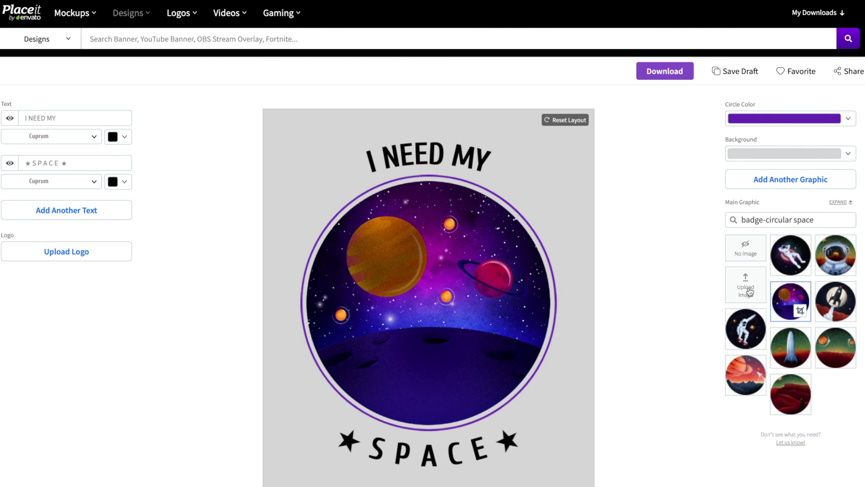
{"action": "left_click", "coordinate": [748, 332]}
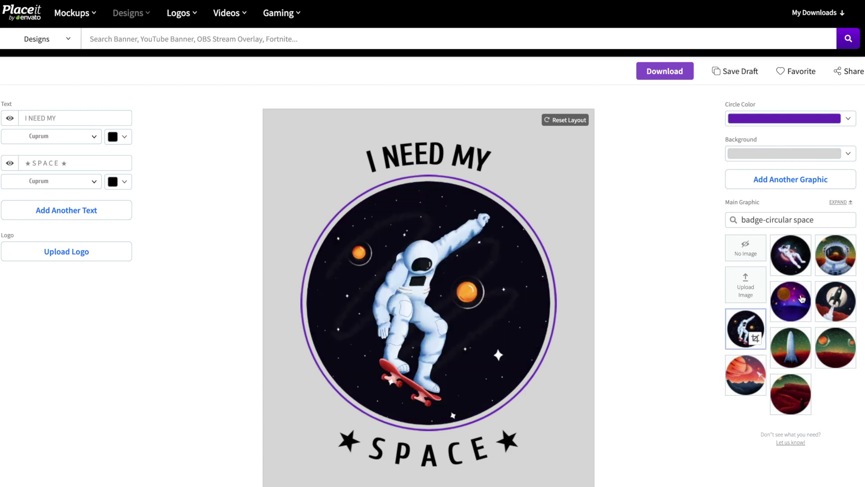
{"action": "left_click", "coordinate": [799, 268]}
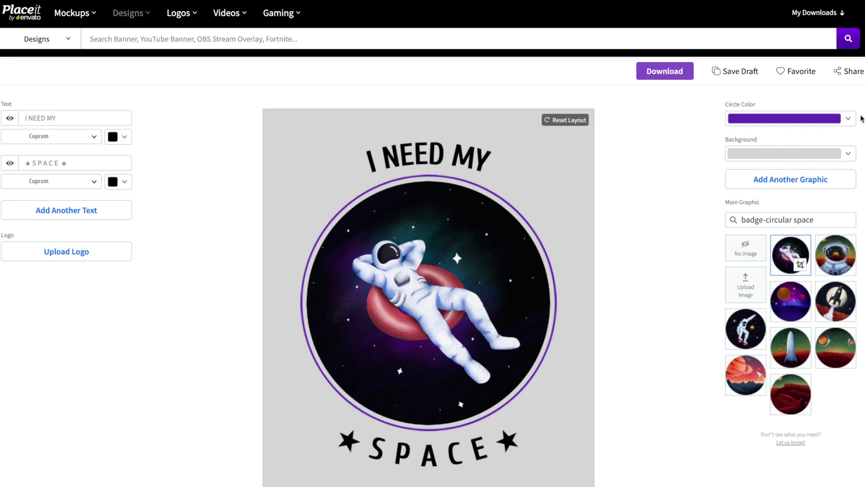
{"action": "scroll", "coordinate": [862, 118], "scroll_direction": "down", "scroll_amount": 1}
{"action": "scroll", "coordinate": [862, 122], "scroll_direction": "down", "scroll_amount": 10}
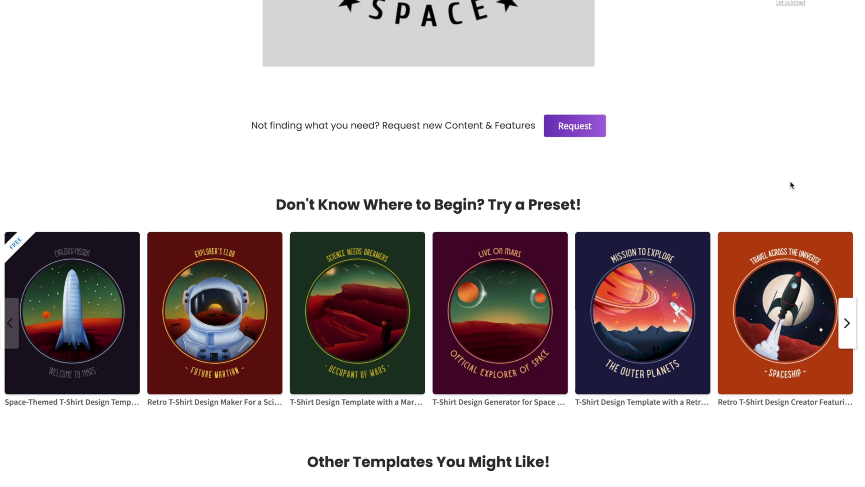
{"action": "left_click_drag", "start_coordinate": [859, 206], "coordinate": [861, 237]}
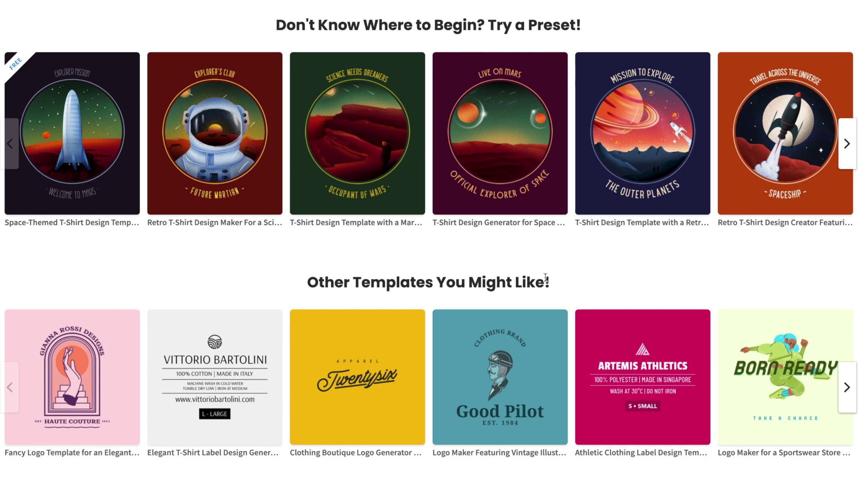
Step: Open the Twentysix logo template and change its headline to 'Timeless'
{"action": "left_click", "coordinate": [359, 422]}
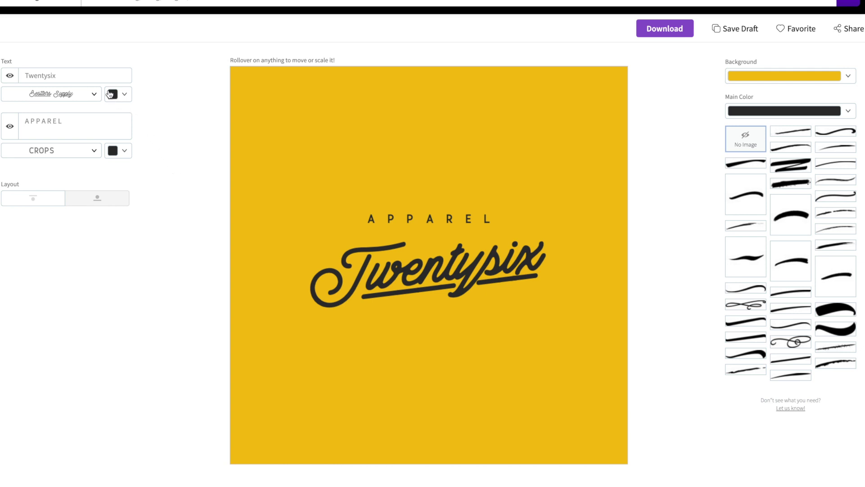
{"action": "left_click", "coordinate": [91, 76]}
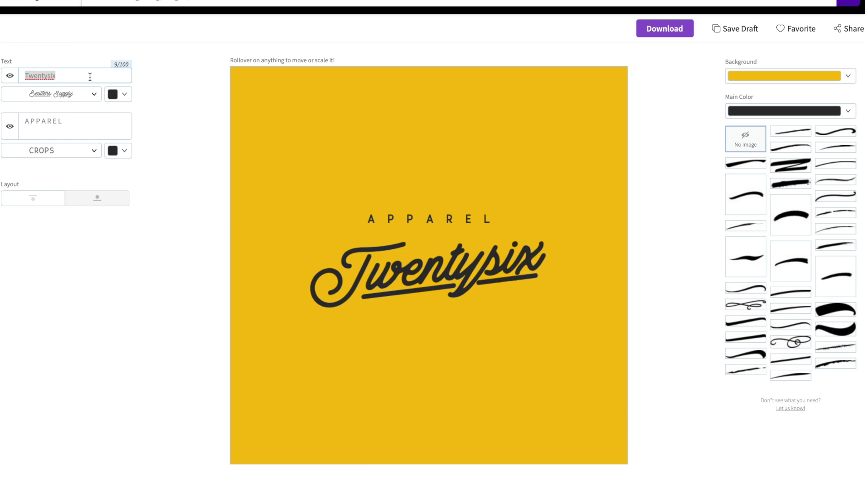
{"action": "type", "text": "Timeless"}
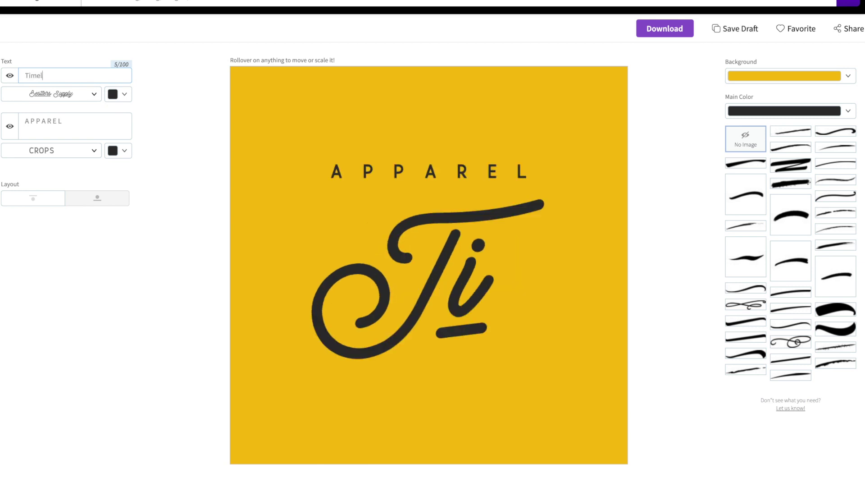
Step: Change the subtitle to 'BRAND + APPAREL' and place it below the Timeless wordmark
{"action": "left_click", "coordinate": [26, 121]}
{"action": "type", "text": "BRAND"}
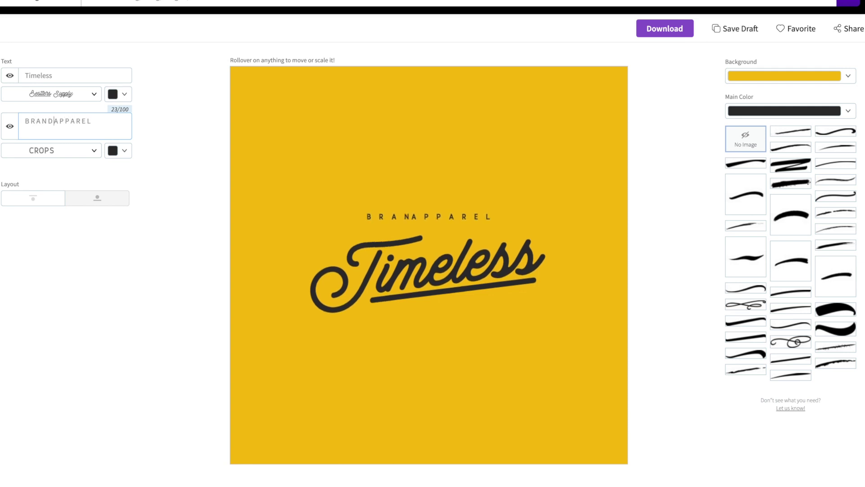
{"action": "type", "text": " +"}
{"action": "left_click", "coordinate": [178, 170]}
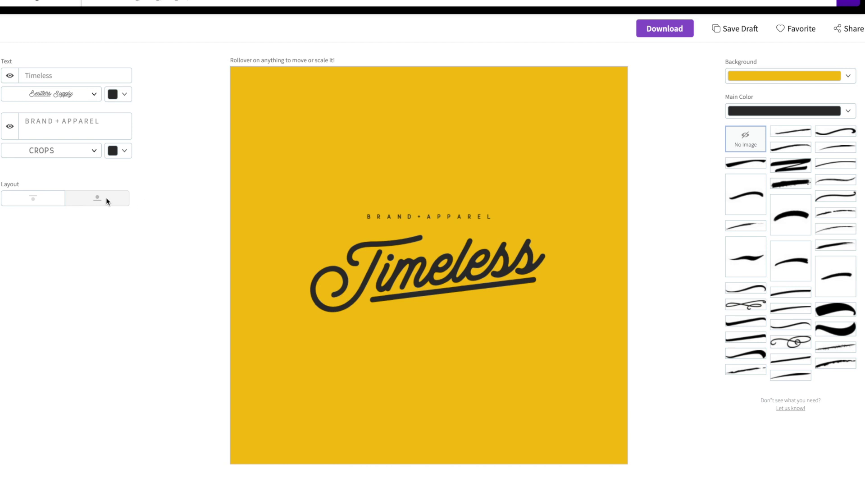
{"action": "left_click", "coordinate": [31, 198]}
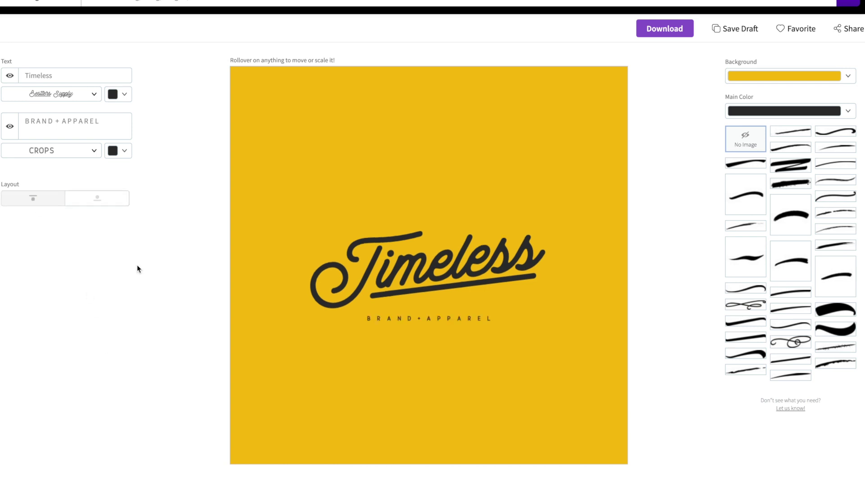
Step: Widen the BRAND + APPAREL subtitle, recentre it under Timeless, and tilt it upward
{"action": "left_click", "coordinate": [385, 320]}
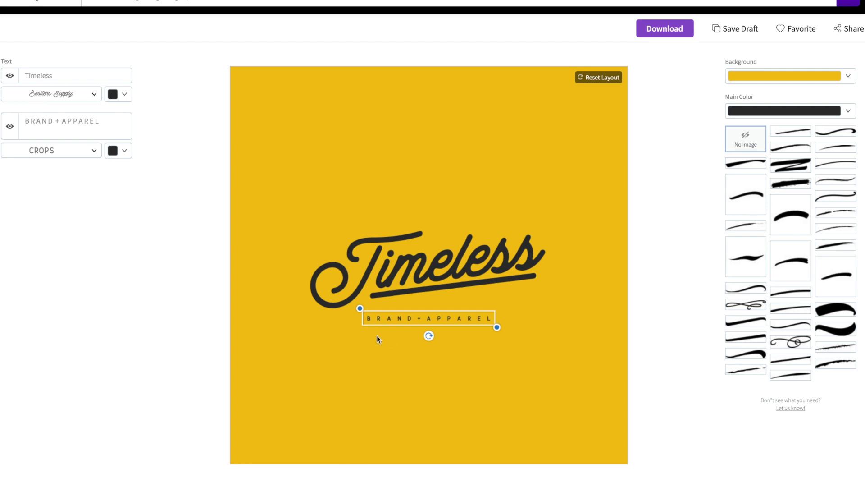
{"action": "left_click_drag", "start_coordinate": [497, 327], "coordinate": [573, 373]}
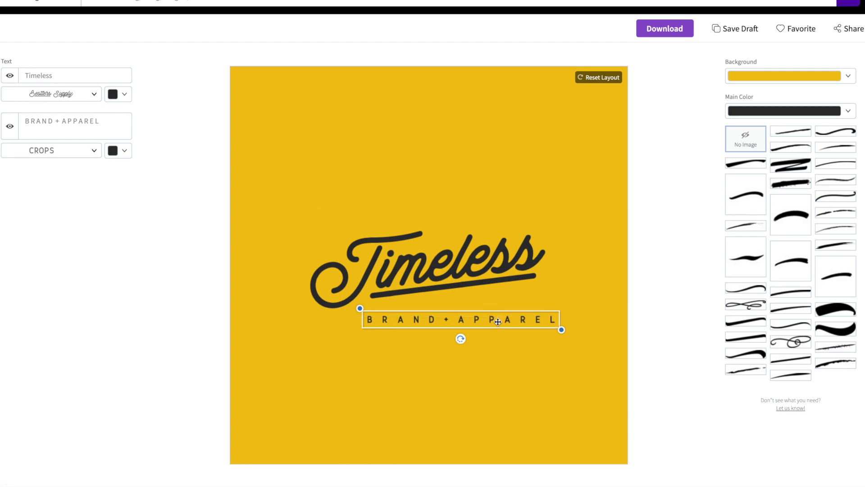
{"action": "left_click_drag", "start_coordinate": [497, 320], "coordinate": [489, 324]}
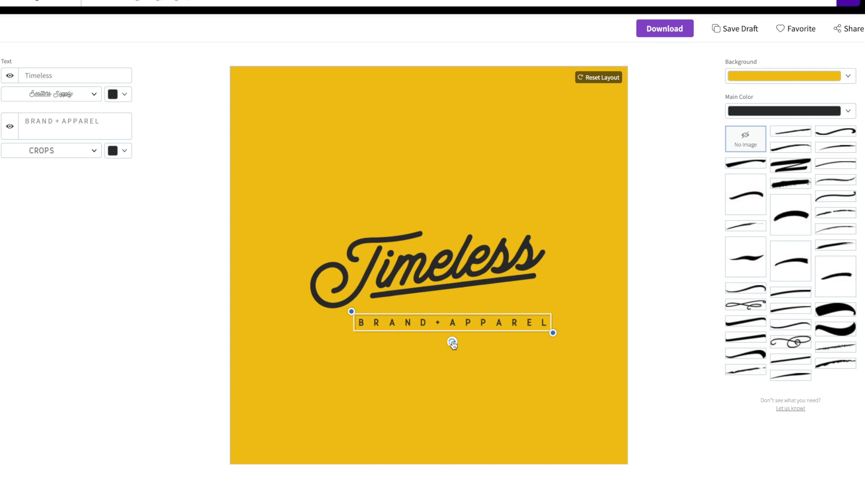
{"action": "left_click_drag", "start_coordinate": [453, 343], "coordinate": [457, 309]}
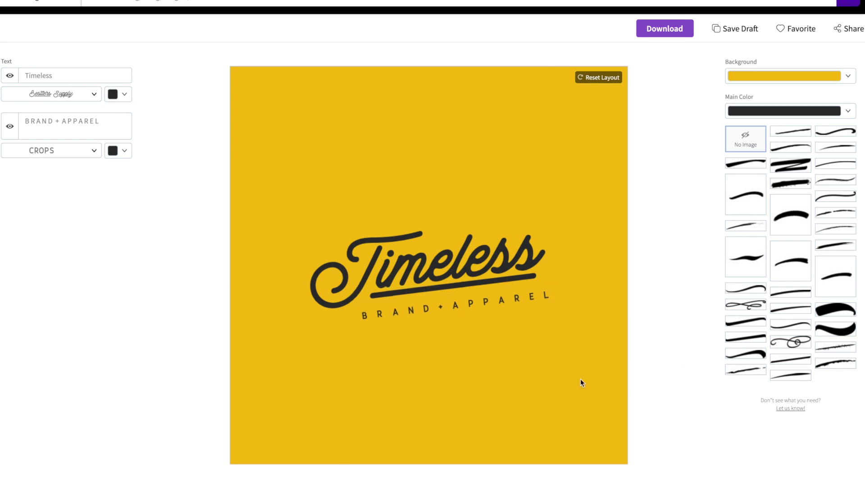
Step: Try blue, teal and grey backgrounds, then set the Timeless logo background to transparent
{"action": "left_click", "coordinate": [125, 95]}
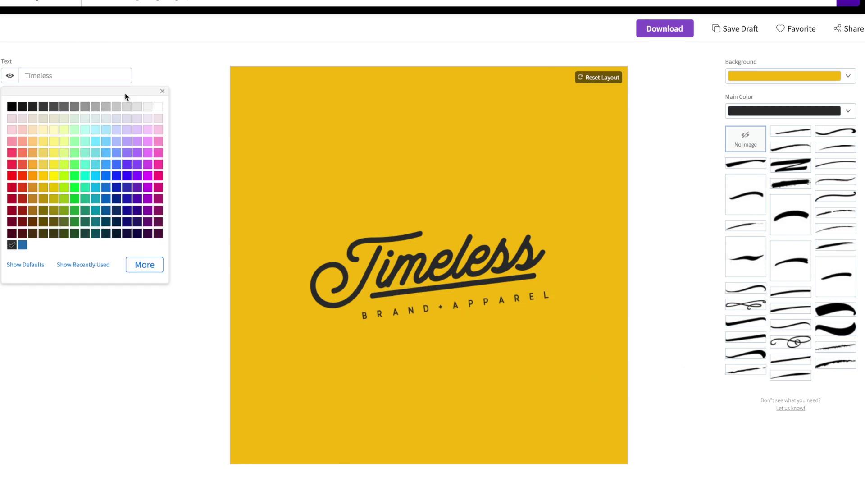
{"action": "left_click", "coordinate": [176, 111]}
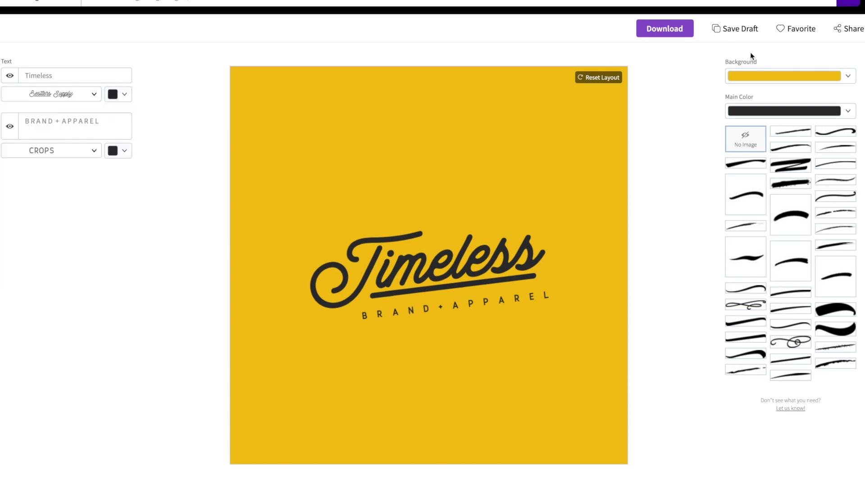
{"action": "left_click", "coordinate": [850, 77]}
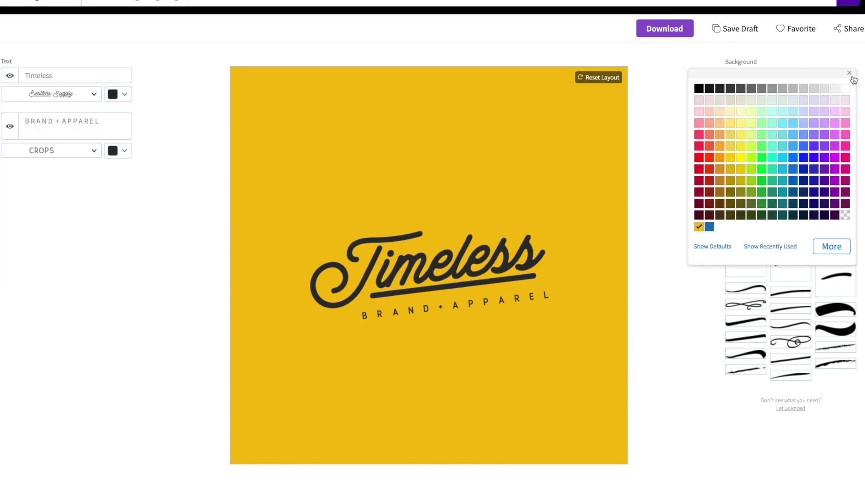
{"action": "left_click", "coordinate": [710, 227]}
{"action": "left_click", "coordinate": [784, 204]}
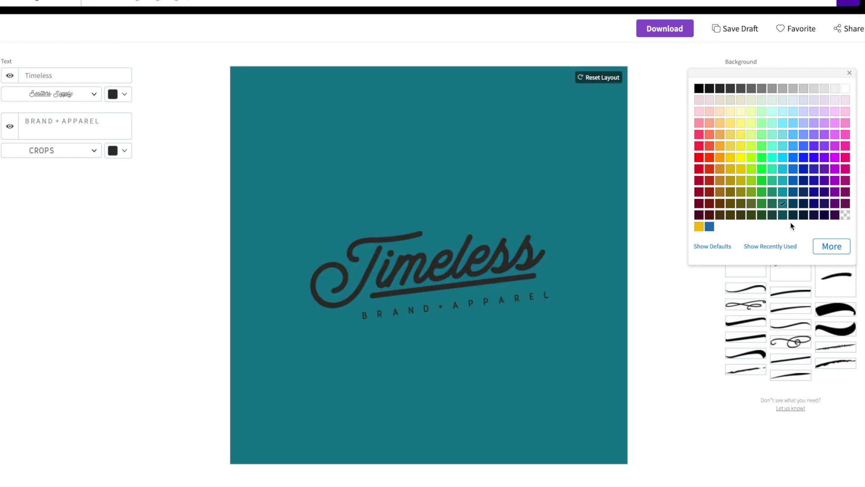
{"action": "left_click", "coordinate": [762, 89]}
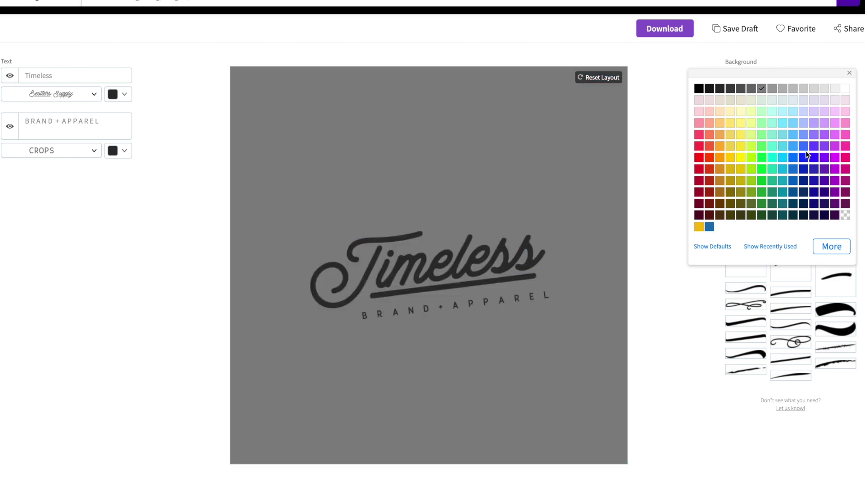
{"action": "left_click", "coordinate": [845, 215]}
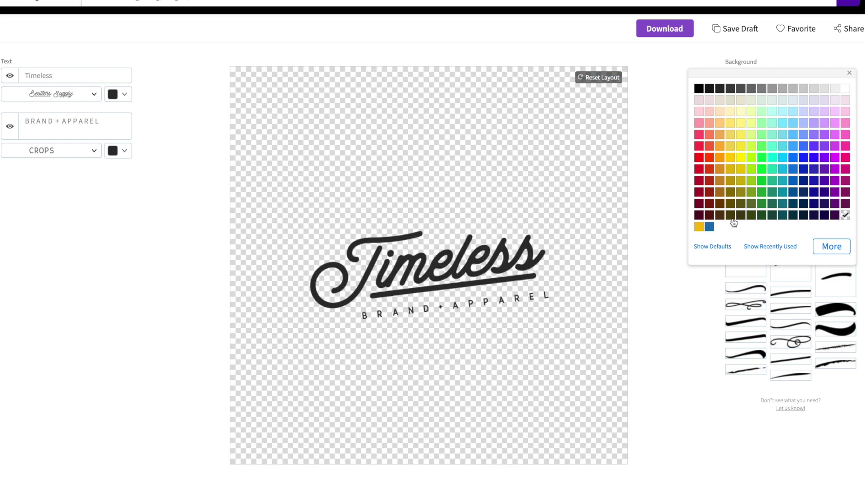
{"action": "left_click", "coordinate": [664, 196]}
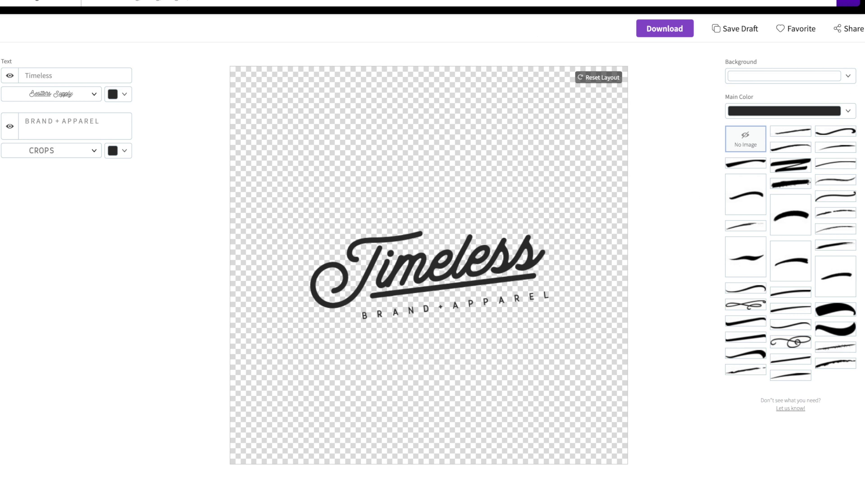
{"action": "scroll", "coordinate": [862, 151], "scroll_direction": "up", "scroll_amount": 1}
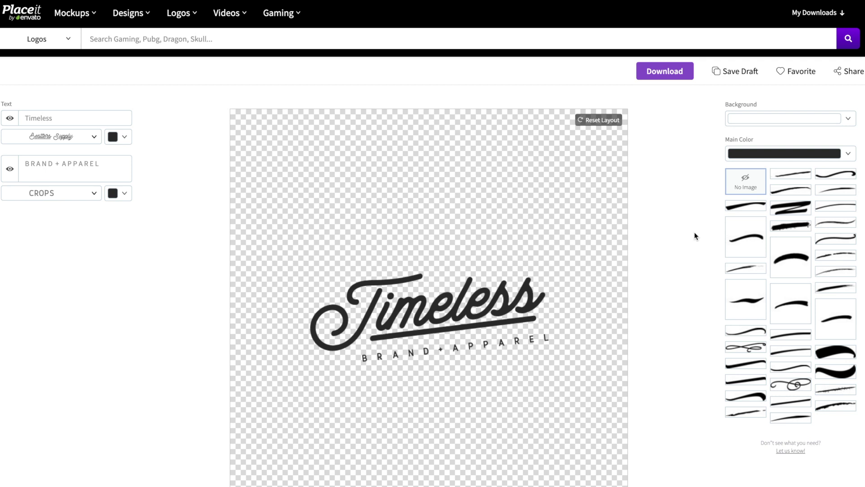
Step: Filter the T-shirt design templates to Trendy T-Shirts > Pop Art
{"action": "mouse_move", "coordinate": [136, 18]}
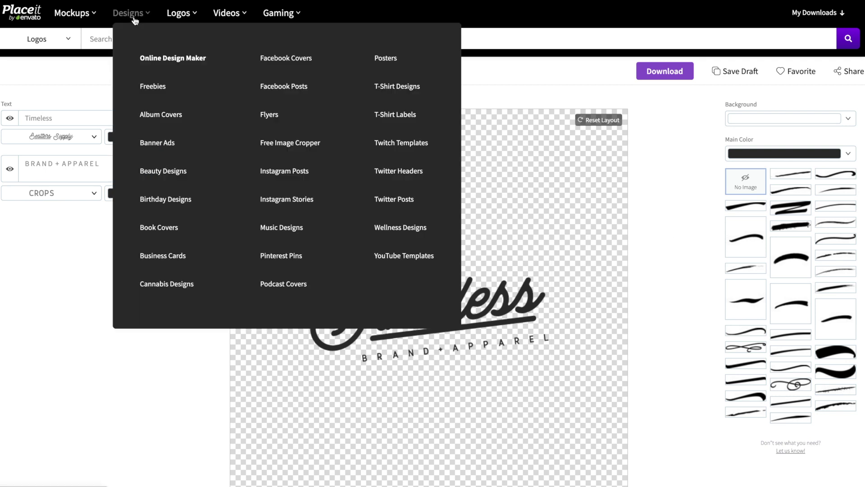
{"action": "left_click", "coordinate": [423, 90]}
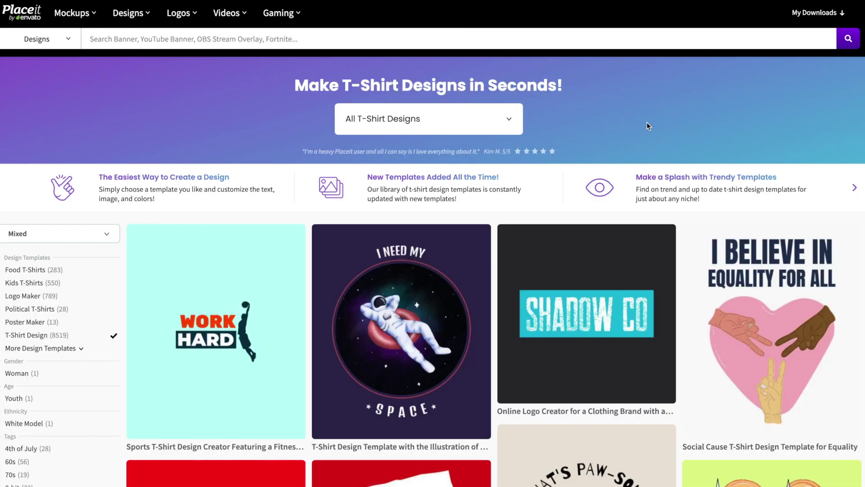
{"action": "left_click", "coordinate": [509, 122]}
{"action": "left_click_drag", "start_coordinate": [517, 160], "coordinate": [518, 183]}
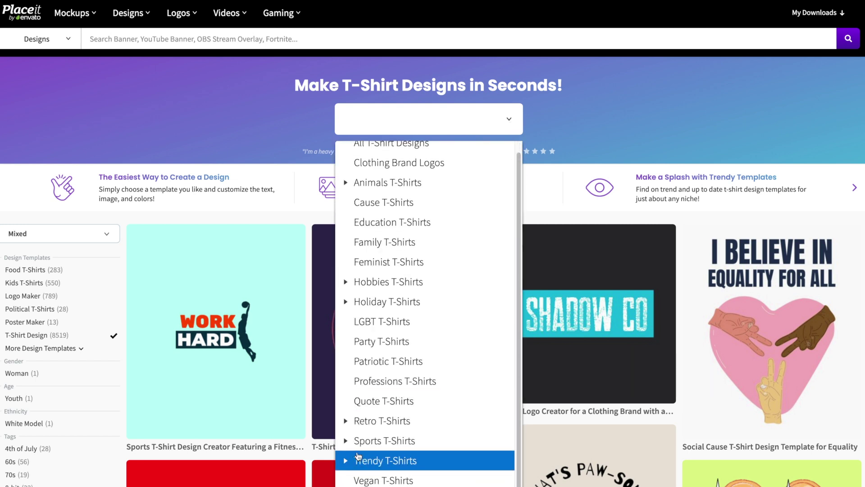
{"action": "left_click", "coordinate": [346, 459]}
{"action": "left_click_drag", "start_coordinate": [518, 340], "coordinate": [512, 454]}
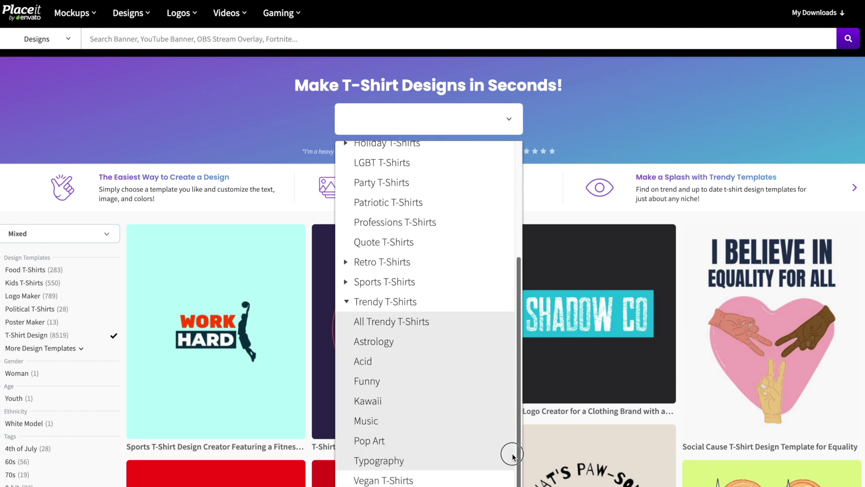
{"action": "left_click", "coordinate": [469, 444]}
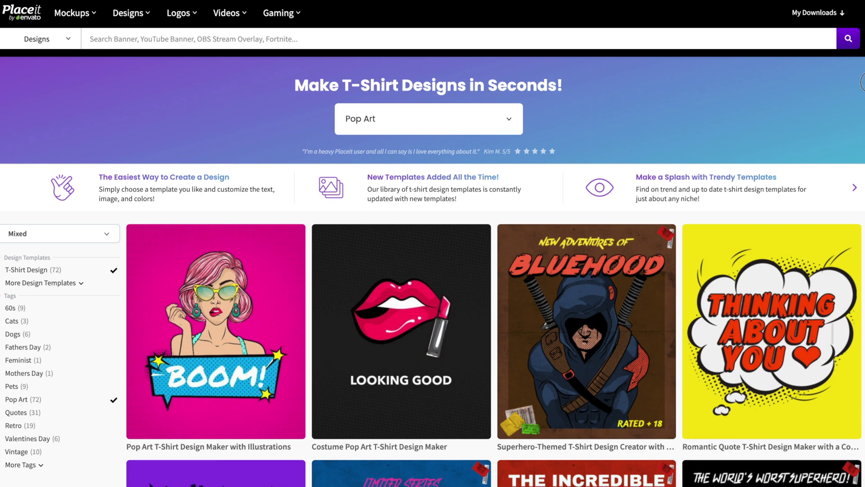
Step: Scroll the Pop Art gallery down to the BRO 'Every Hero Needs a Sidekick' template
{"action": "scroll", "coordinate": [750, 110], "scroll_direction": "down", "scroll_amount": 5}
{"action": "scroll", "coordinate": [861, 141], "scroll_direction": "down", "scroll_amount": 11}
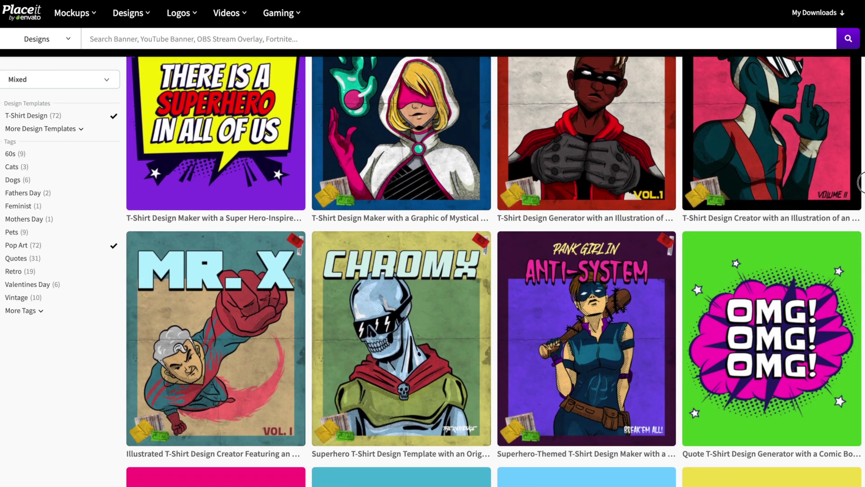
{"action": "scroll", "coordinate": [861, 272], "scroll_direction": "down", "scroll_amount": 5}
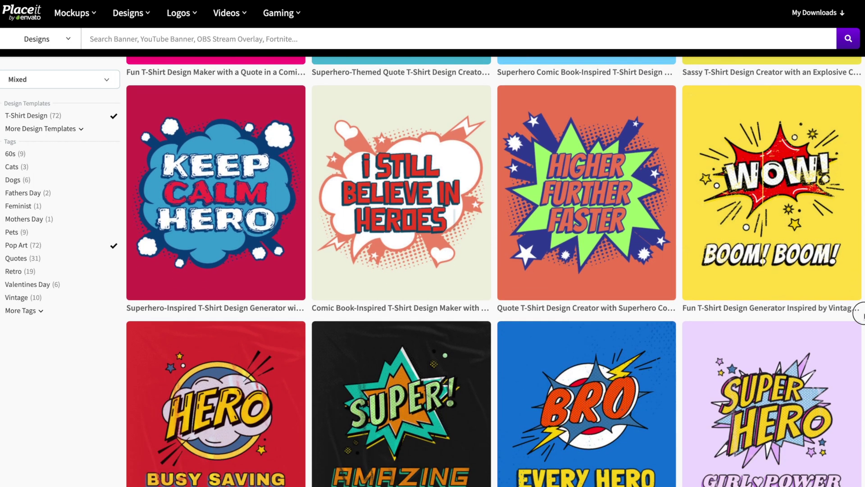
{"action": "scroll", "coordinate": [861, 351], "scroll_direction": "down", "scroll_amount": 1}
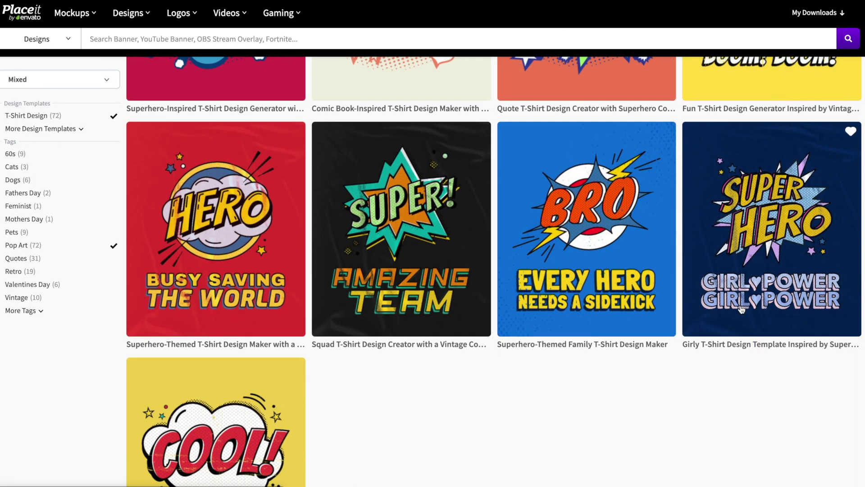
Step: Open the BRO 'Every Hero Needs a Sidekick' template in the editor and start its download
{"action": "left_click", "coordinate": [623, 327]}
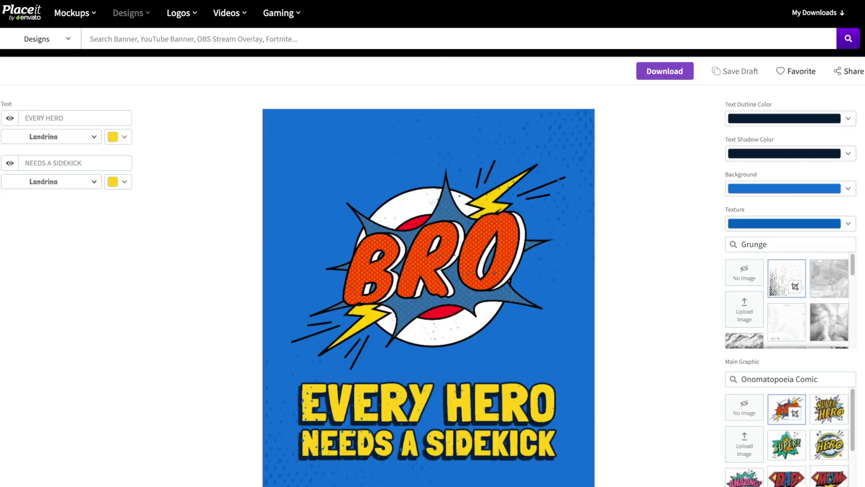
{"action": "scroll", "coordinate": [863, 31], "scroll_direction": "down", "scroll_amount": 2}
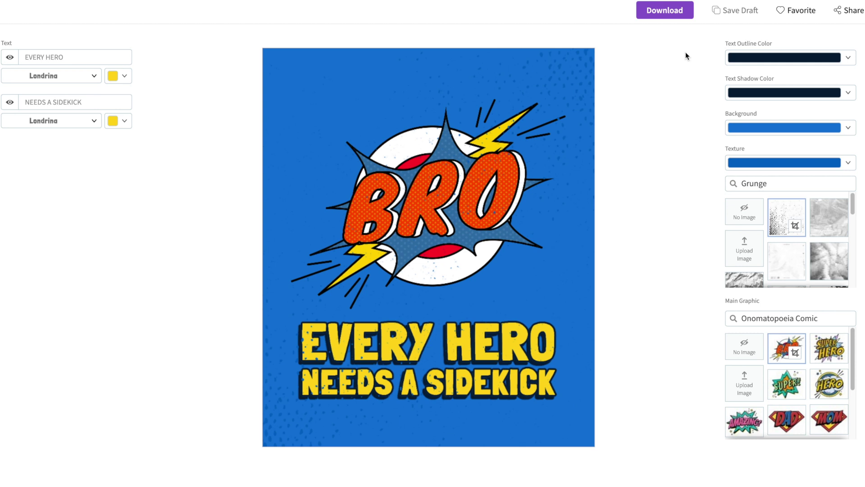
{"action": "left_click", "coordinate": [690, 18]}
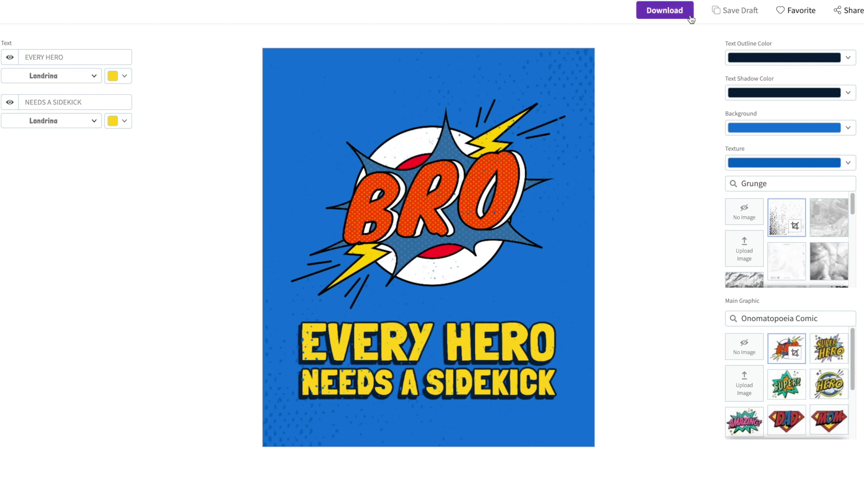